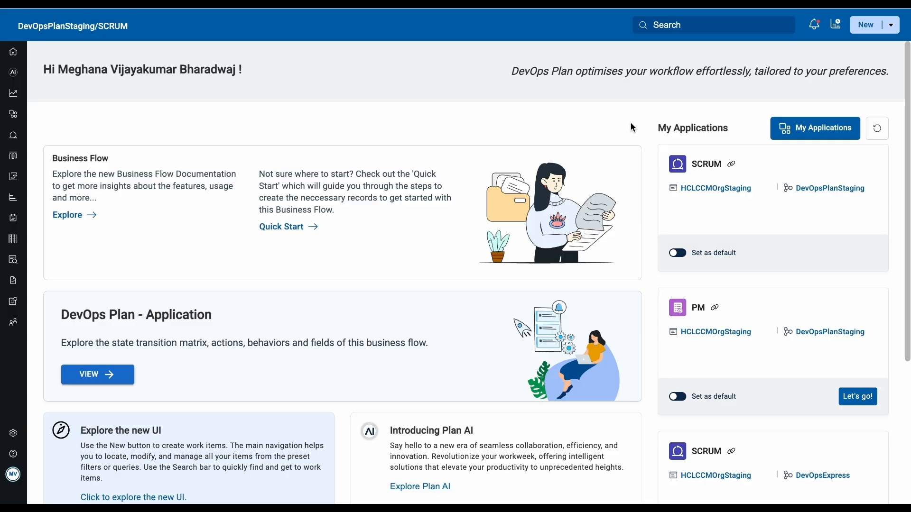
Preview a blank CapacityPlanning record form and the Capacity Planning page, and return to the home page.
left_click(890, 25)
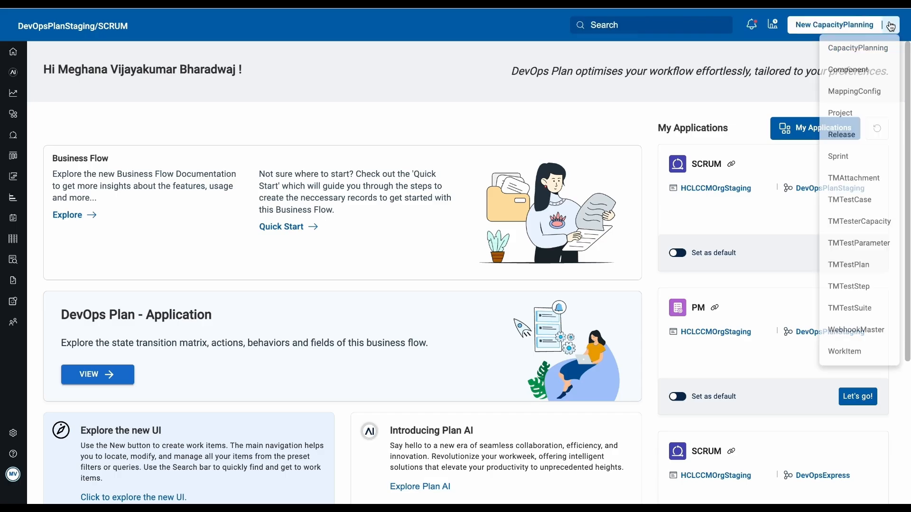
left_click(844, 46)
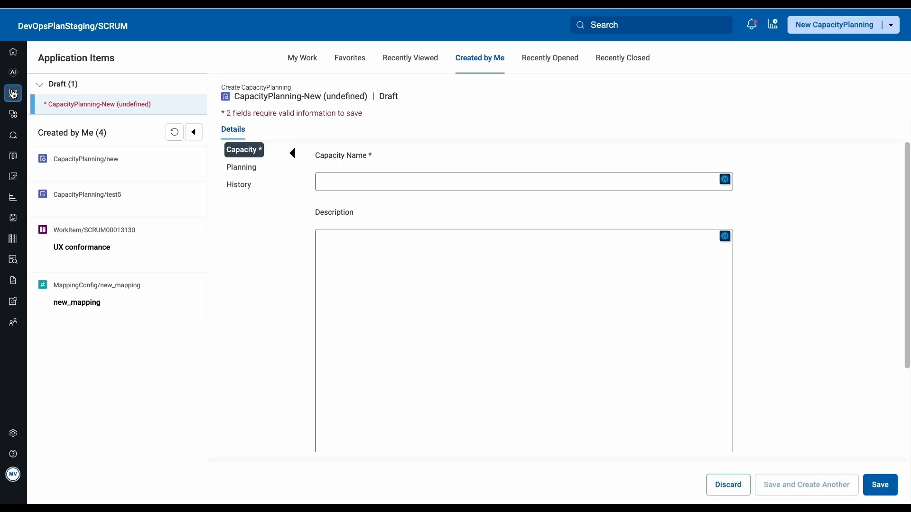
mouse_move(13, 94)
left_click(73, 114)
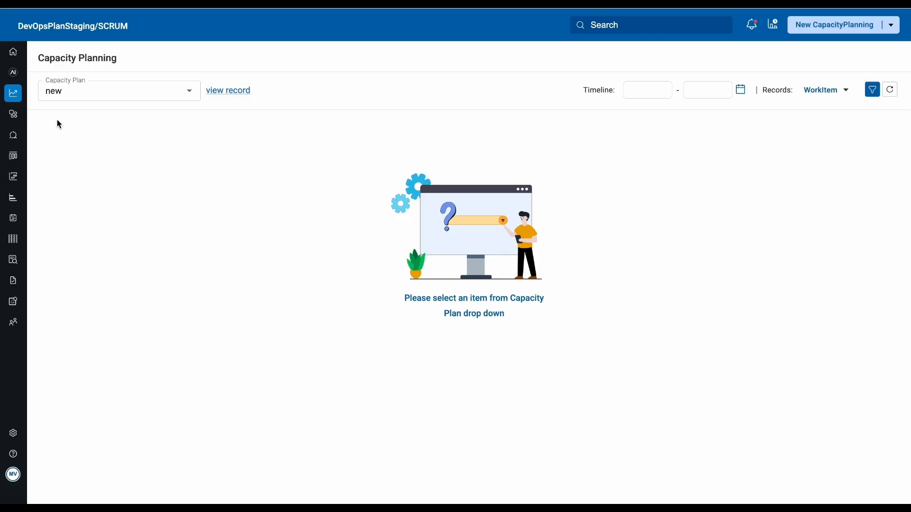
left_click(13, 53)
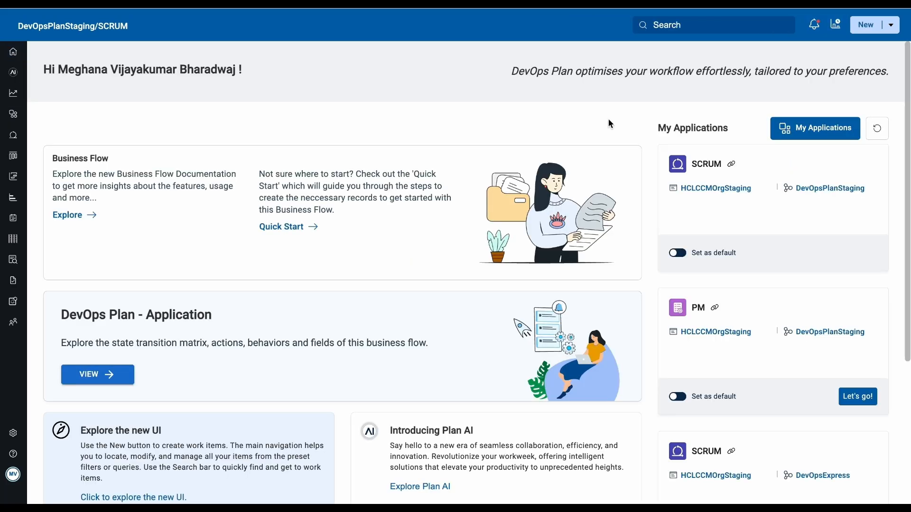
Start a new CapacityPlanning record named Demo_record with the description "This is a demo record".
left_click(891, 24)
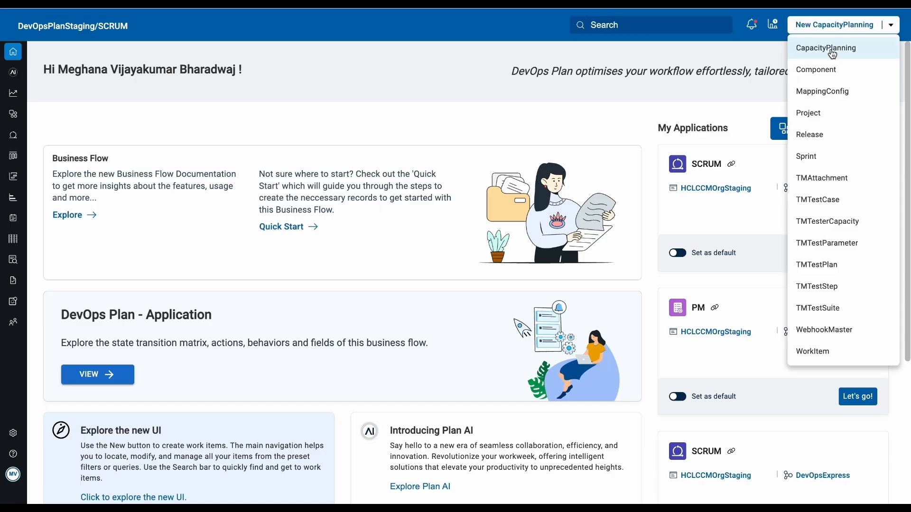
left_click(832, 50)
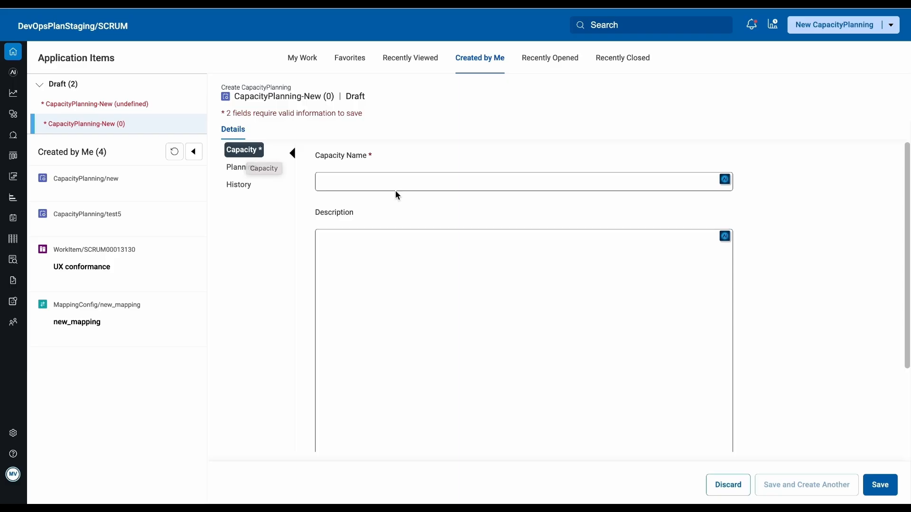
left_click(346, 185)
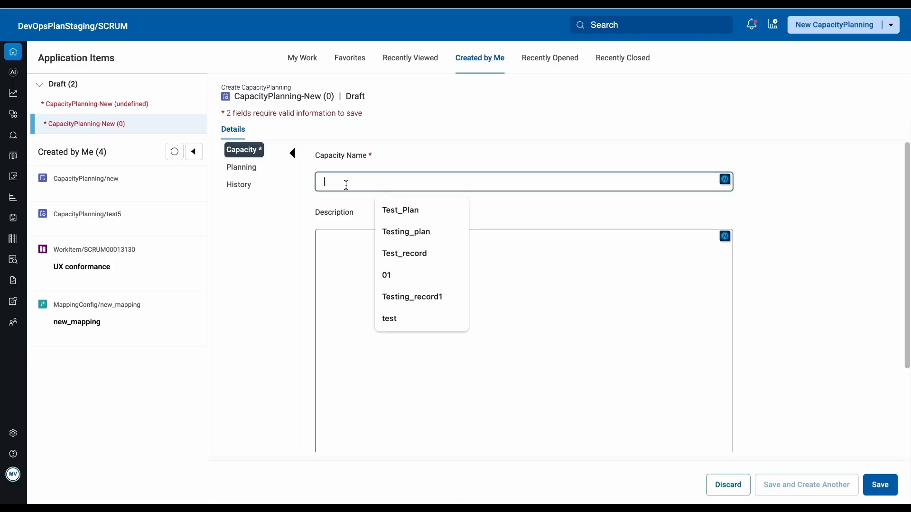
type("Demo_record")
key("Tab")
type("This is a demo record")
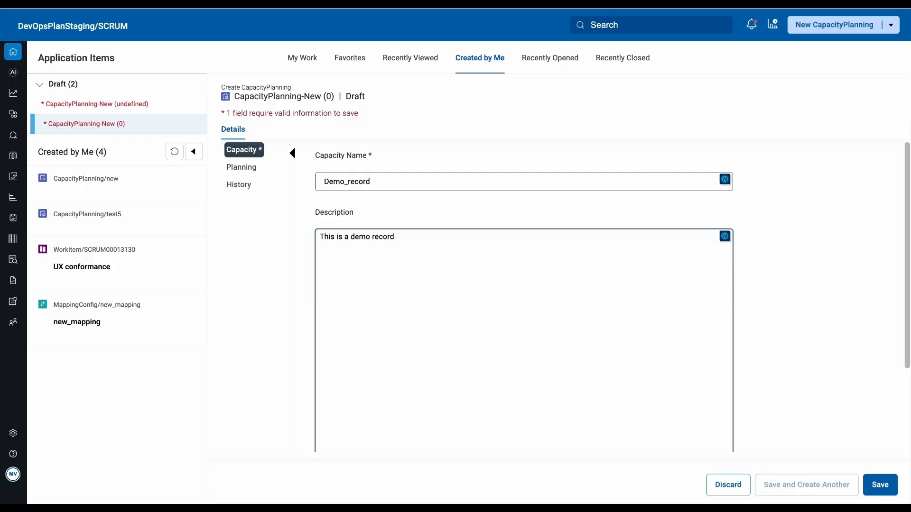
Assign the Compass user group to the capacity record.
scroll(376, 295, "down", 4)
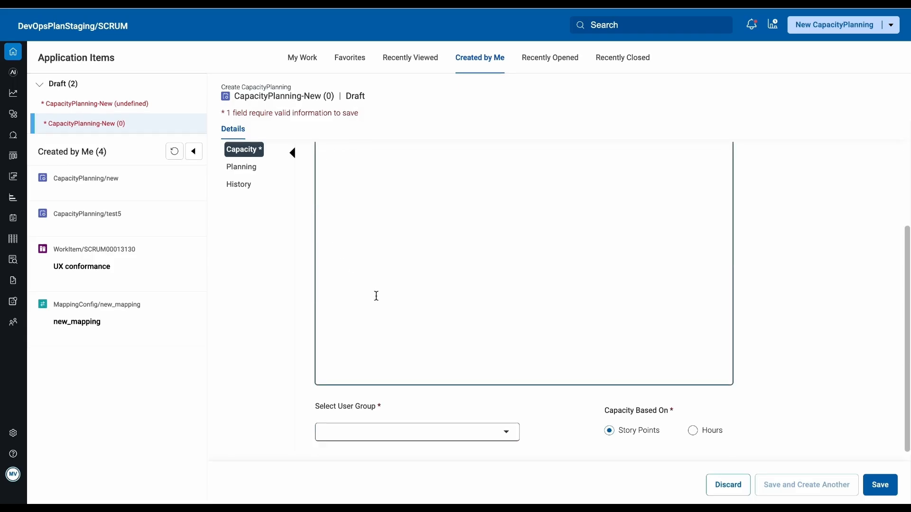
left_click(381, 437)
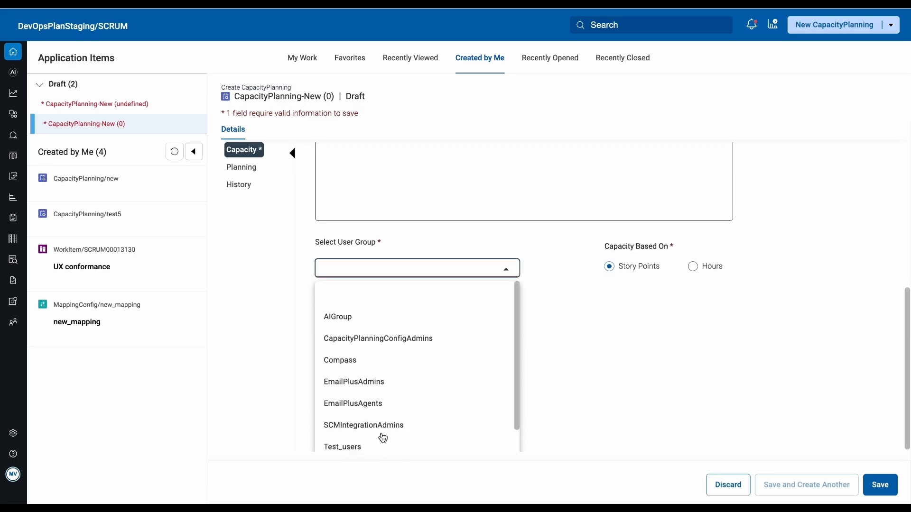
left_click(349, 332)
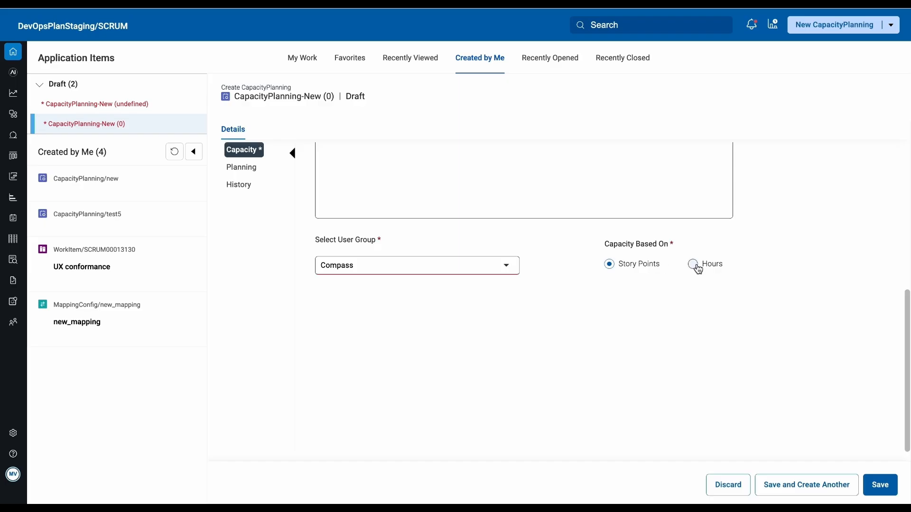
Set the planning timeline of the record from 18/08/2025 to 29/08/2025.
left_click(242, 169)
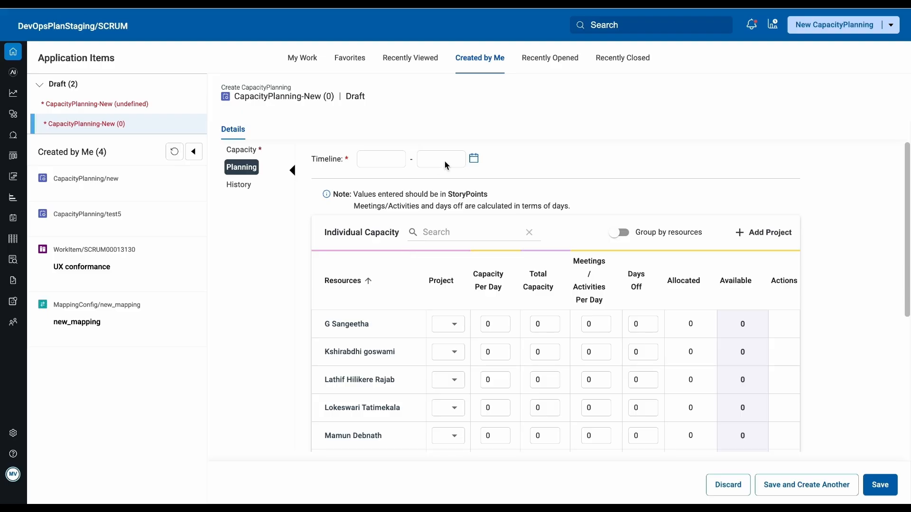
left_click(473, 158)
left_click(505, 219)
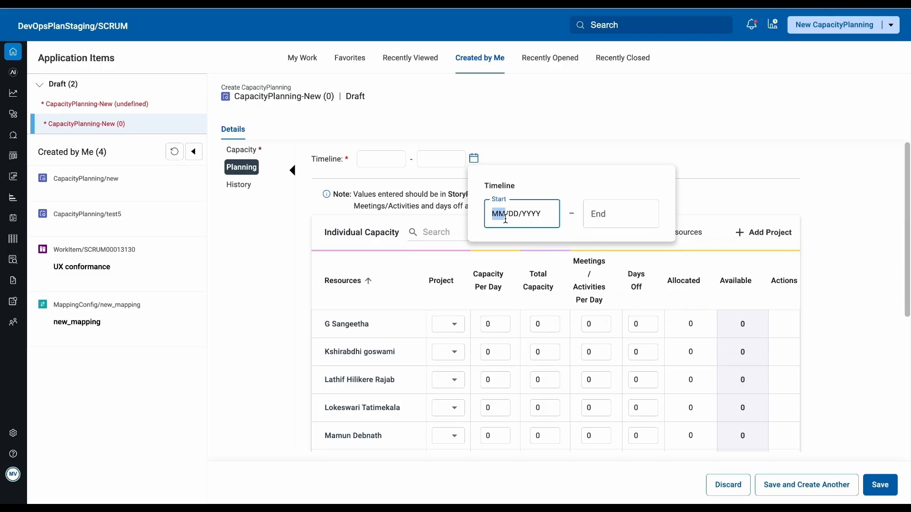
left_click(526, 363)
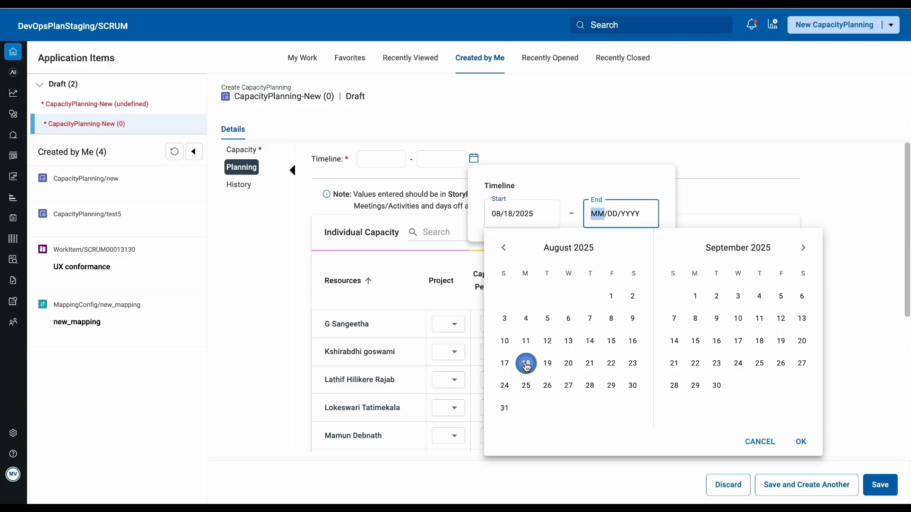
left_click(612, 385)
left_click(801, 442)
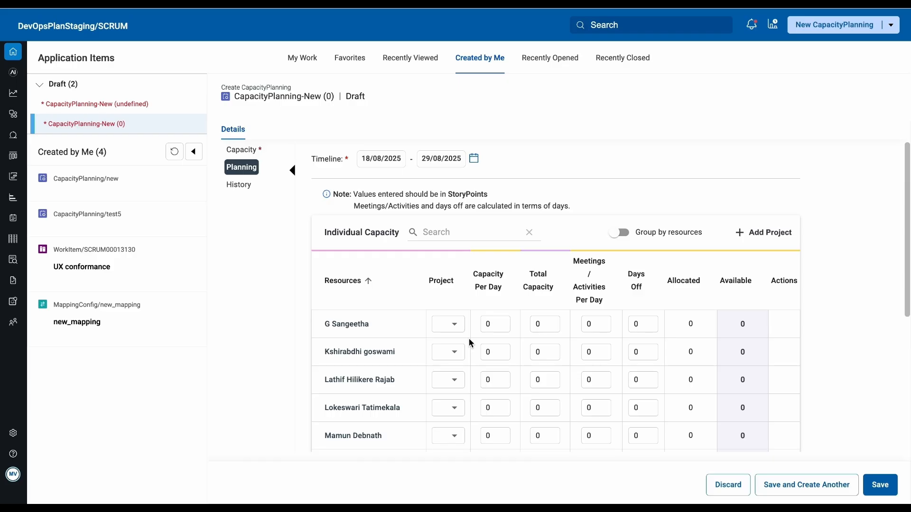
Assign the first resource to the Demo project with a capacity per day of 2 and a total capacity of 20.
scroll(471, 343, "down", 1)
left_click(455, 305)
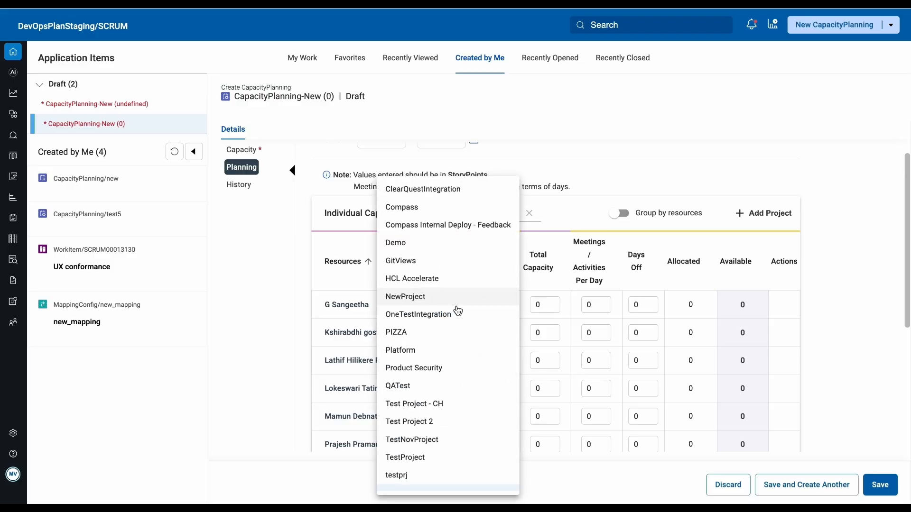
left_click(406, 242)
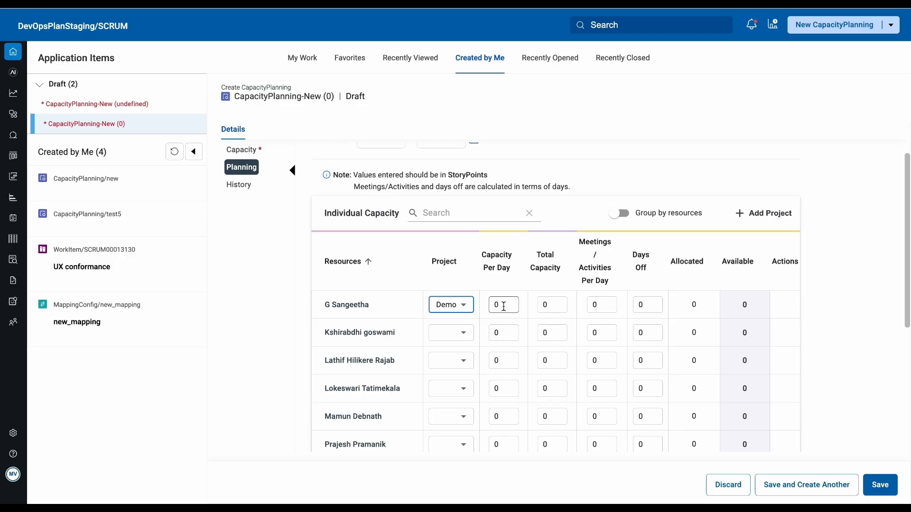
left_click(503, 306)
key("BackSpace")
type("2")
left_click(554, 306)
key("BackSpace")
type("20")
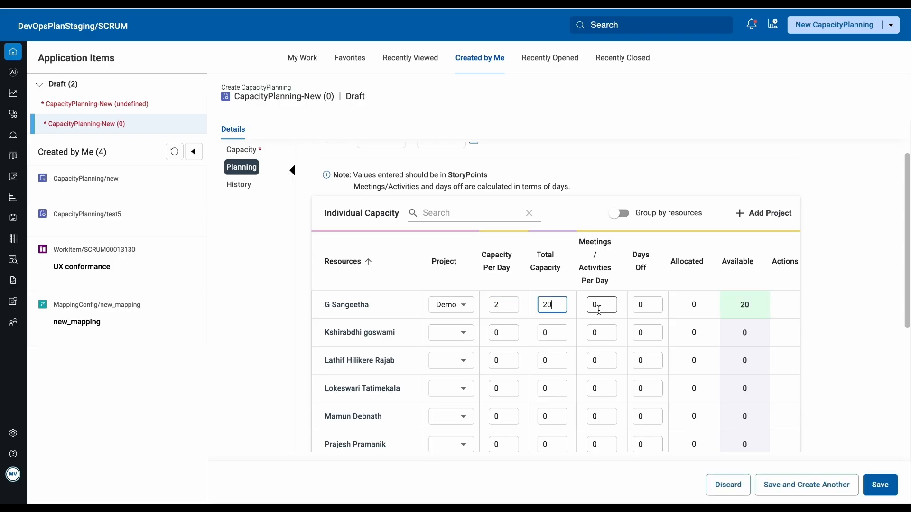
Set the first resource's meetings/activities per day to 1 and days off to 1.
left_click(551, 280)
left_click(602, 306)
key("BackSpace")
type("1")
key("Tab")
type("1")
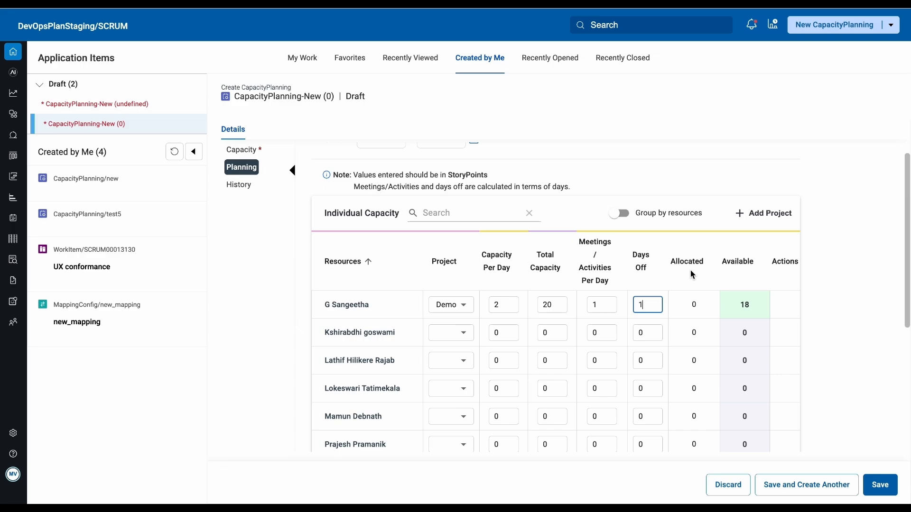
left_click(731, 311)
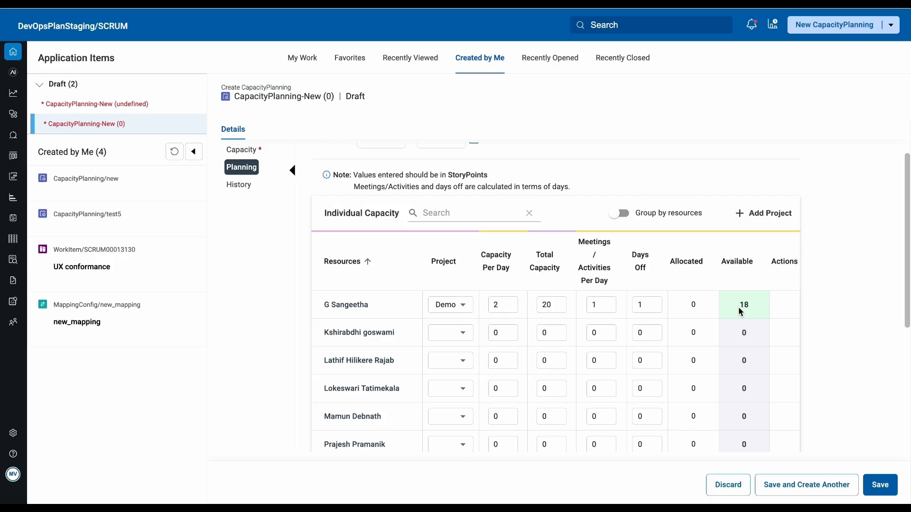
Add a project row to the individual capacity table for the same resource as the first row.
left_click(758, 213)
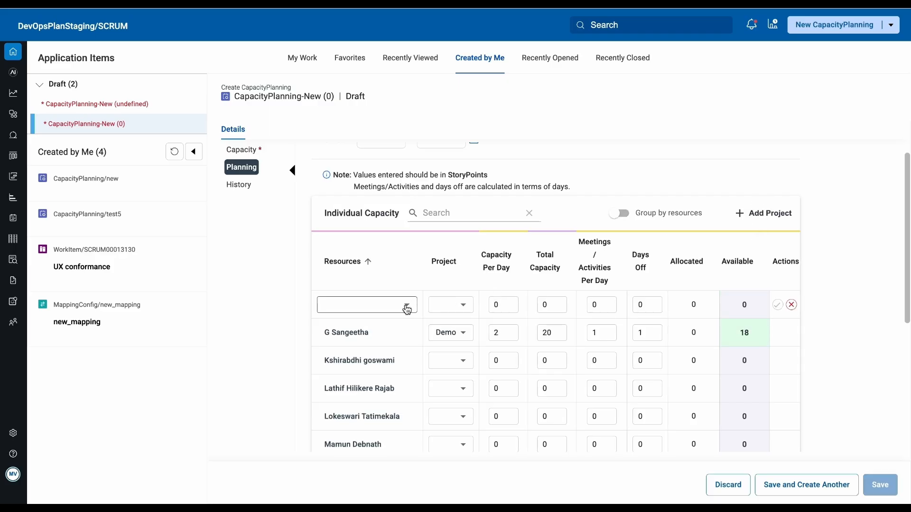
left_click(616, 305)
left_click(354, 314)
left_click(365, 307)
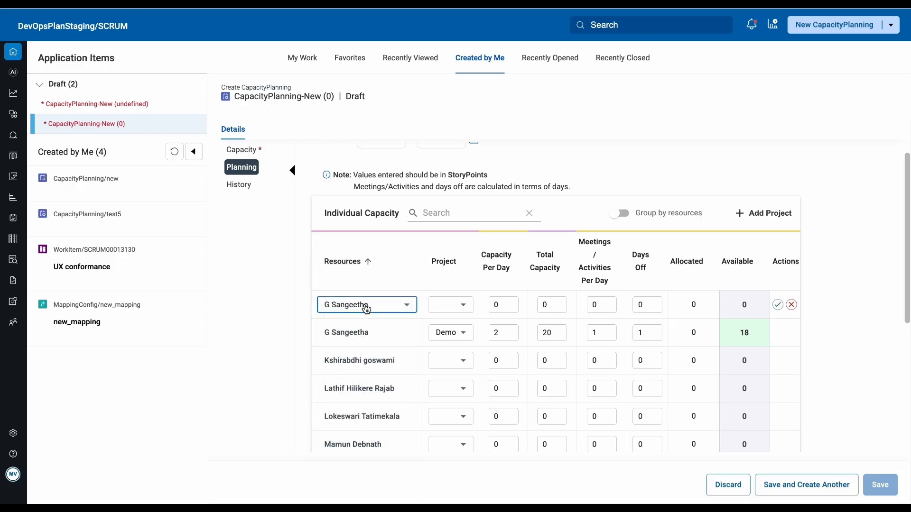
Set the new row's project to PIZZA, capacity per day to 2 and days off to 1, and accept the row.
left_click(465, 306)
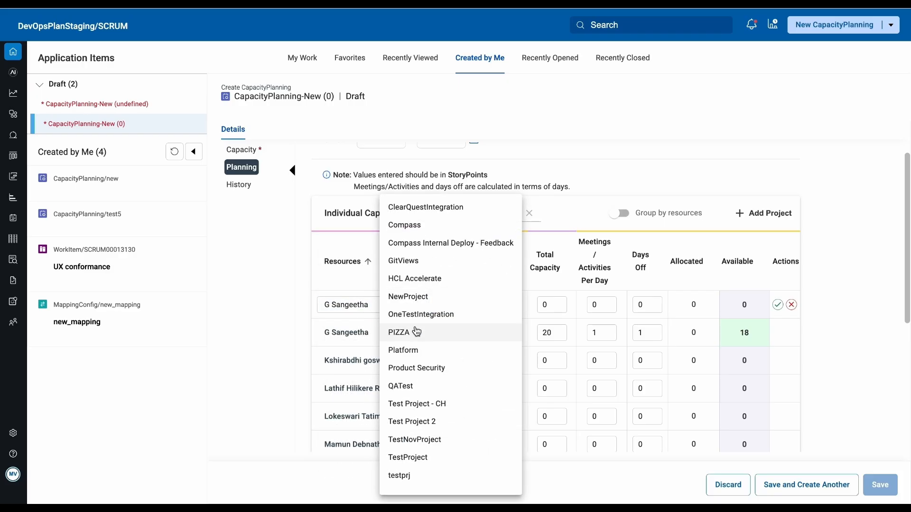
left_click(416, 332)
left_click(504, 305)
type("2")
left_click(649, 304)
type("1")
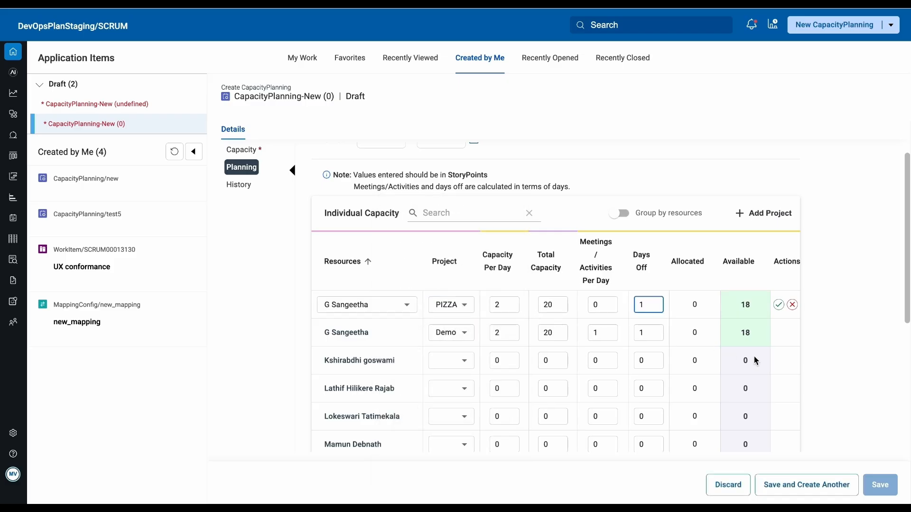
left_click(779, 305)
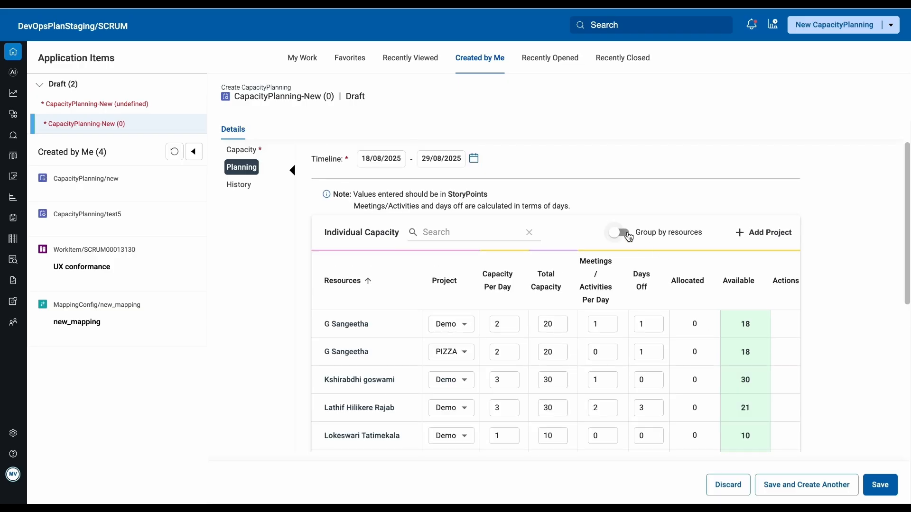
Group the individual capacity table by resources and expand the first three resources to review their project allocations.
left_click(628, 236)
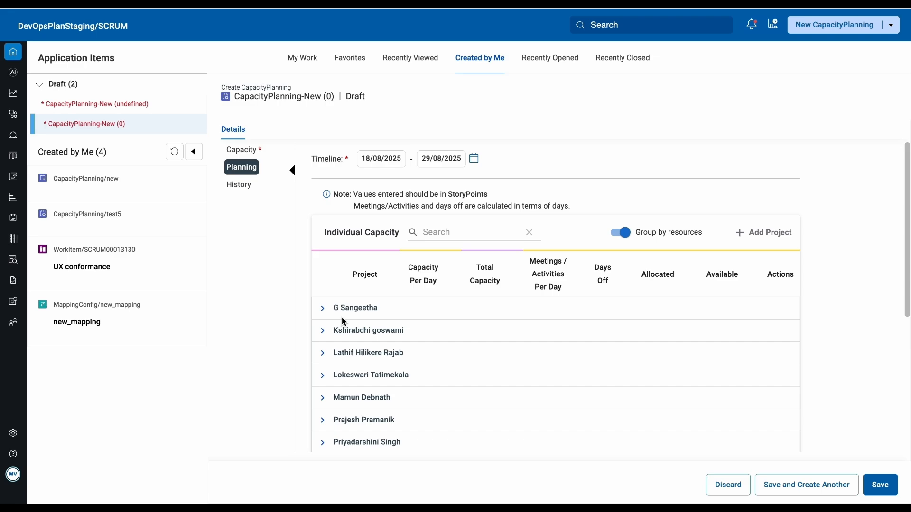
scroll(342, 320, "down", 1)
scroll(343, 321, "down", 1)
left_click(323, 234)
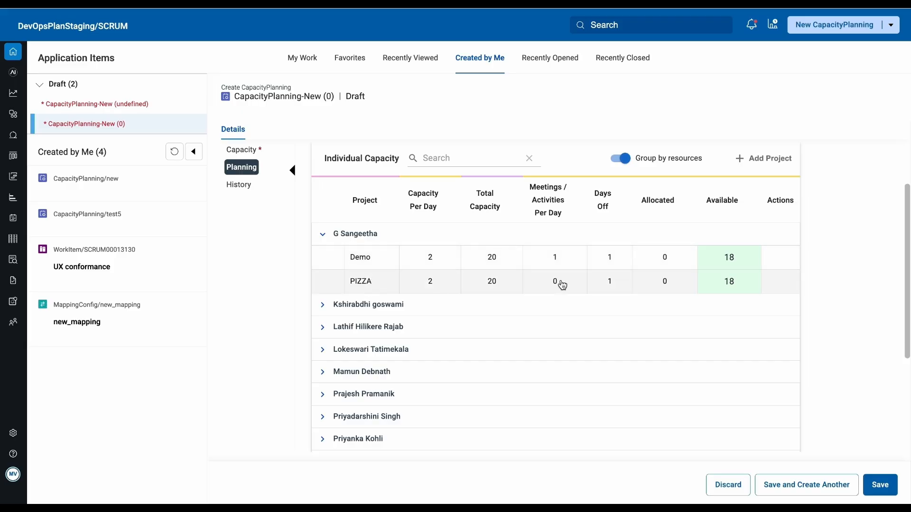
left_click(323, 306)
left_click(323, 353)
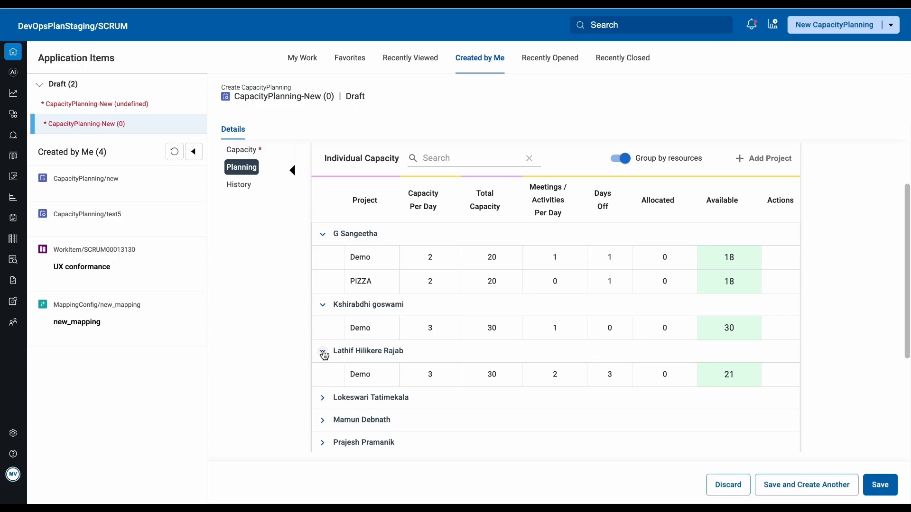
Save the capacity planning record and display its history.
scroll(323, 353, "down", 1)
left_click(880, 485)
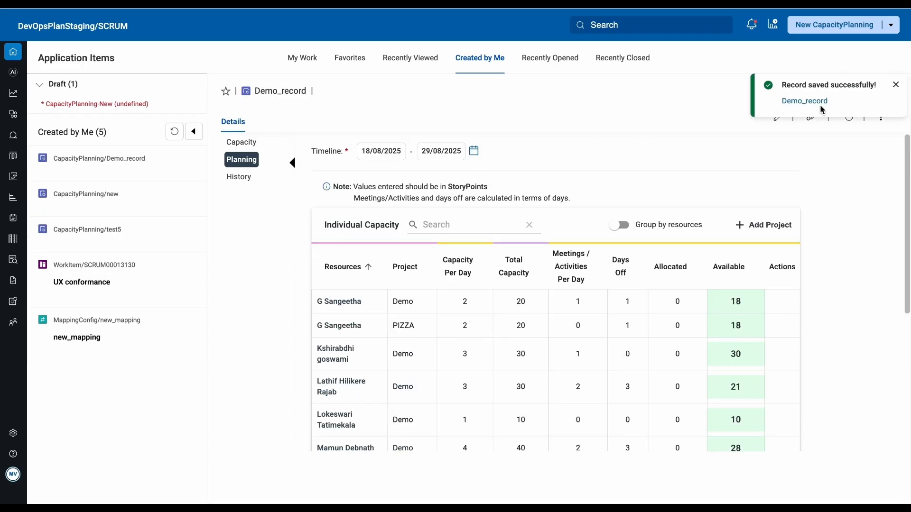
left_click(239, 180)
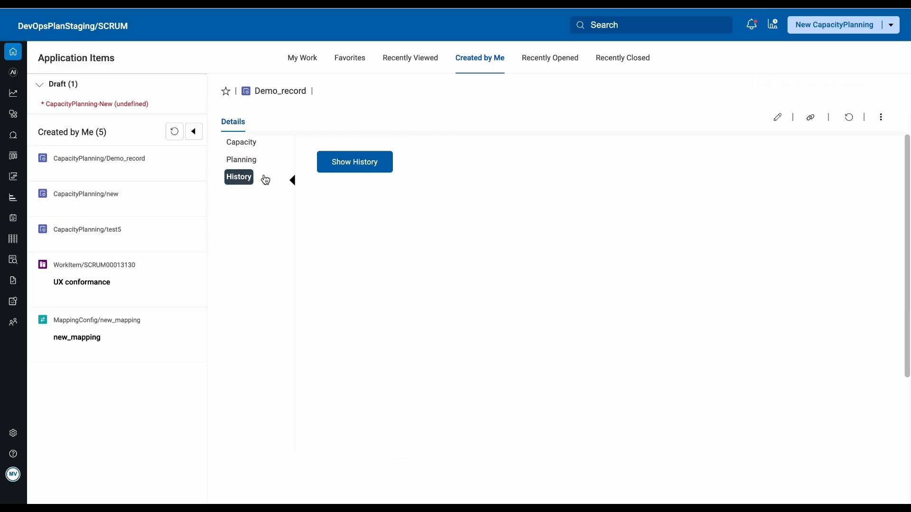
left_click(343, 162)
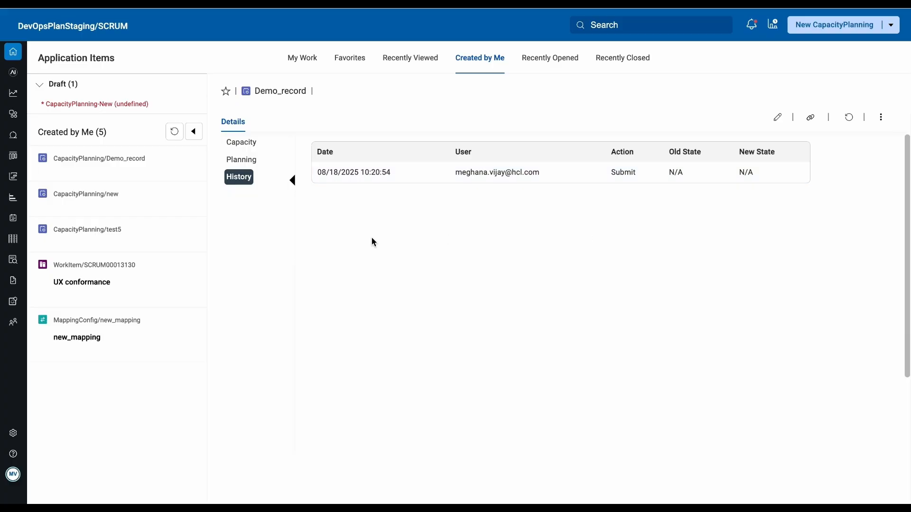
Open the Capacity Planning page and load the Demo_record plan.
mouse_move(17, 94)
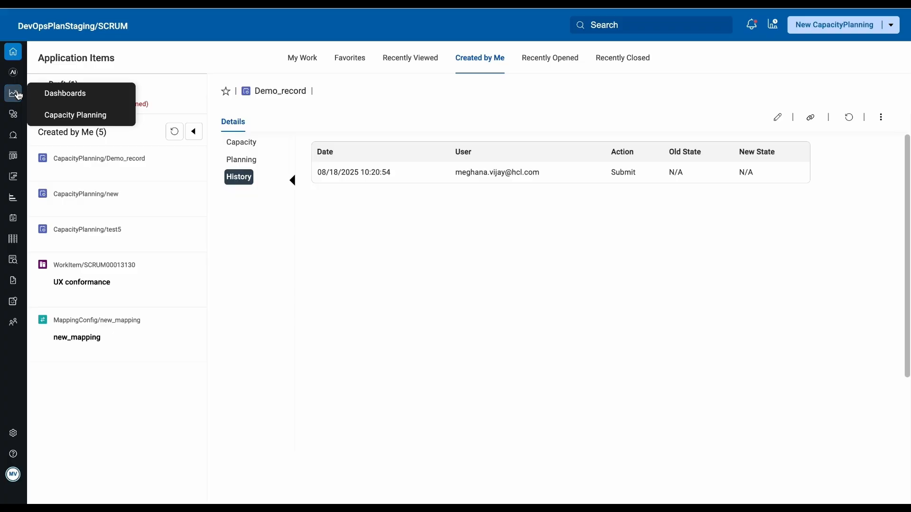
left_click(75, 115)
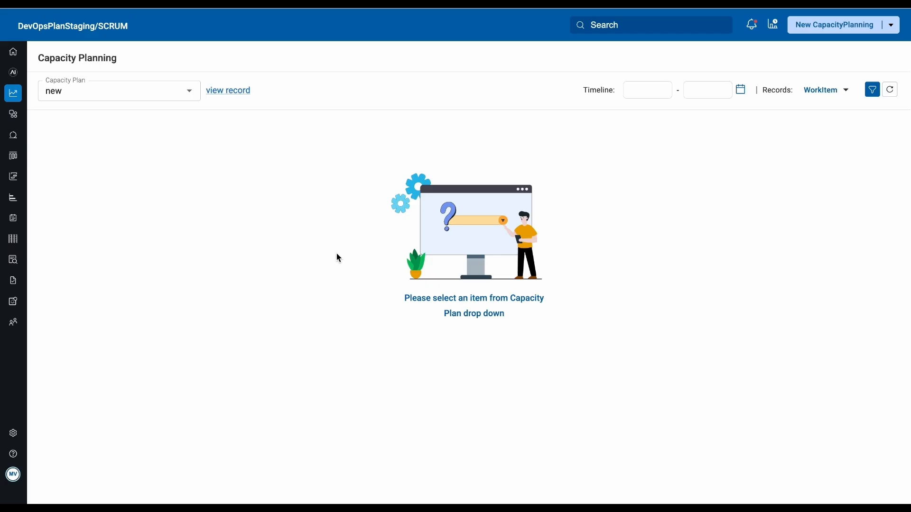
left_click(68, 92)
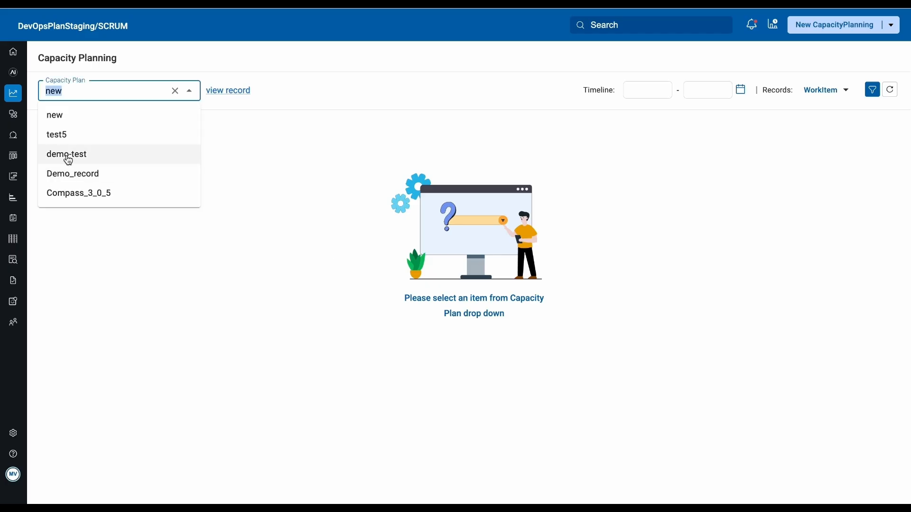
left_click(68, 176)
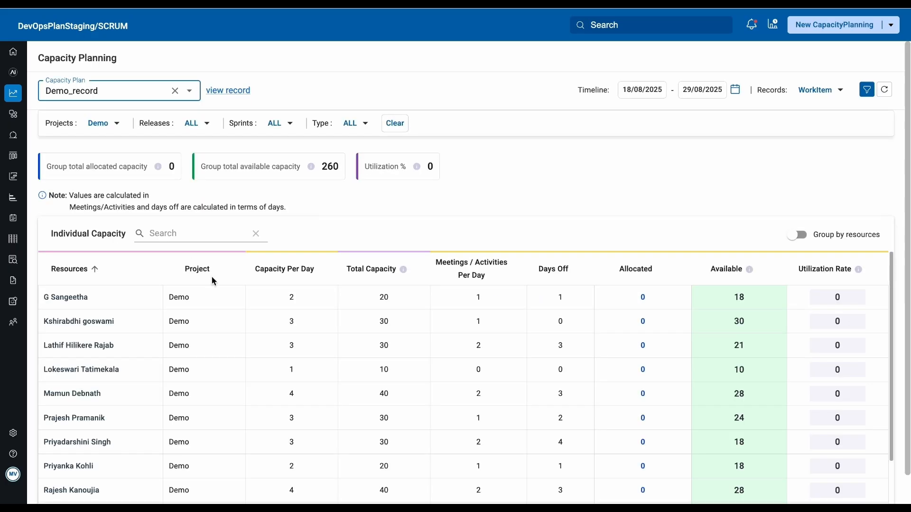
Display the plan's timeline date range options and close them without choosing new dates.
left_click(451, 228)
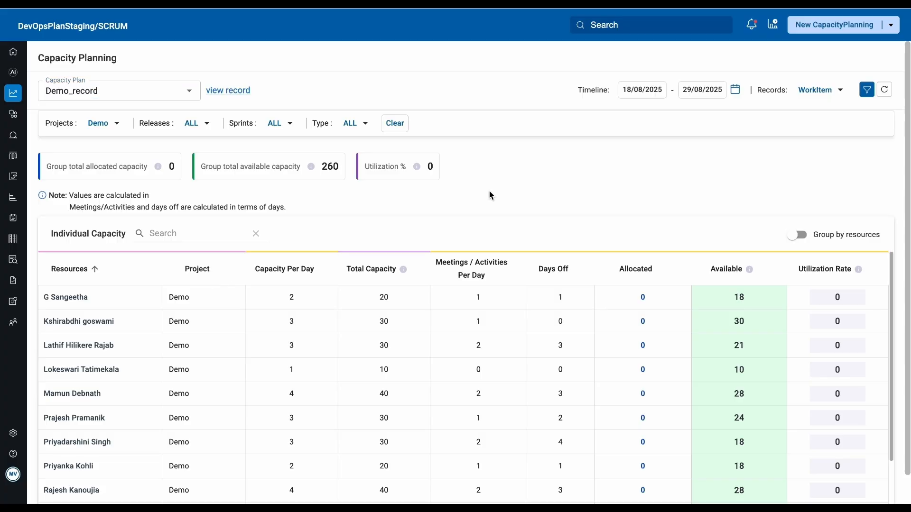
left_click(736, 93)
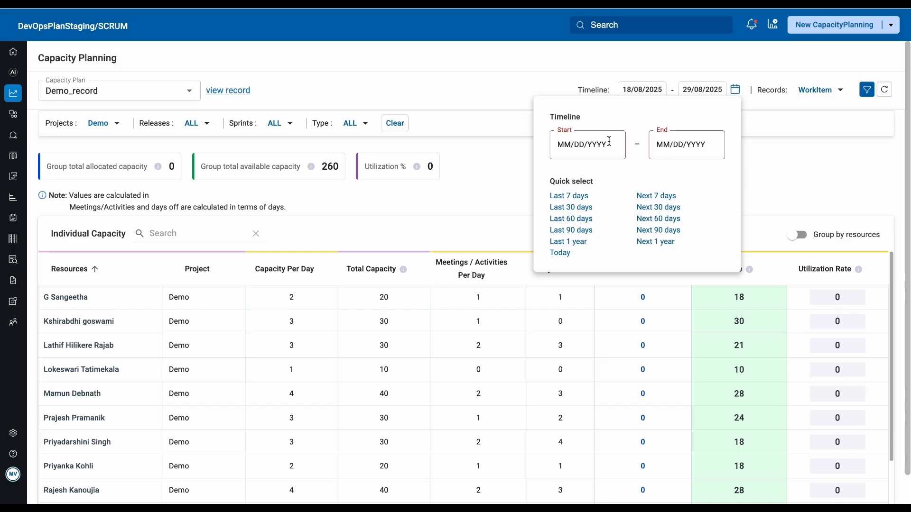
left_click(64, 136)
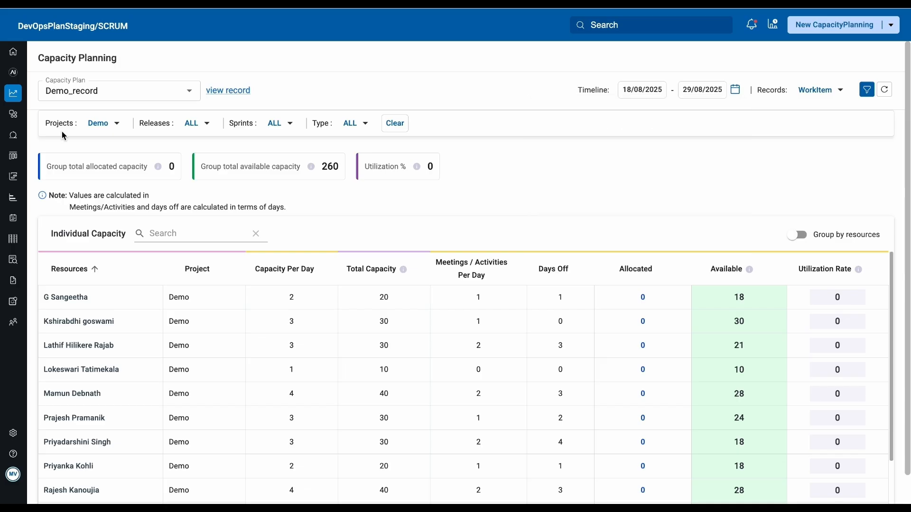
Filter the capacity plan by the PIZZA project to view its resources, and switch the project filter back to Demo.
left_click(113, 132)
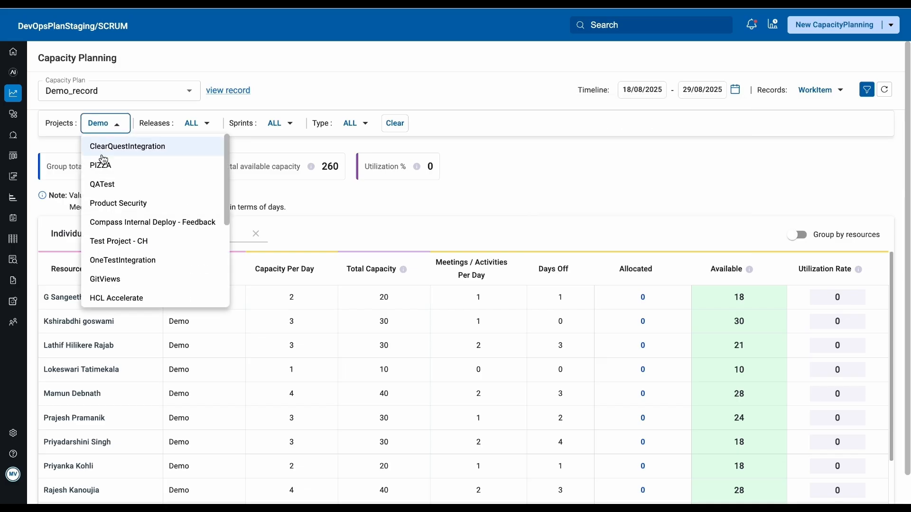
left_click(104, 163)
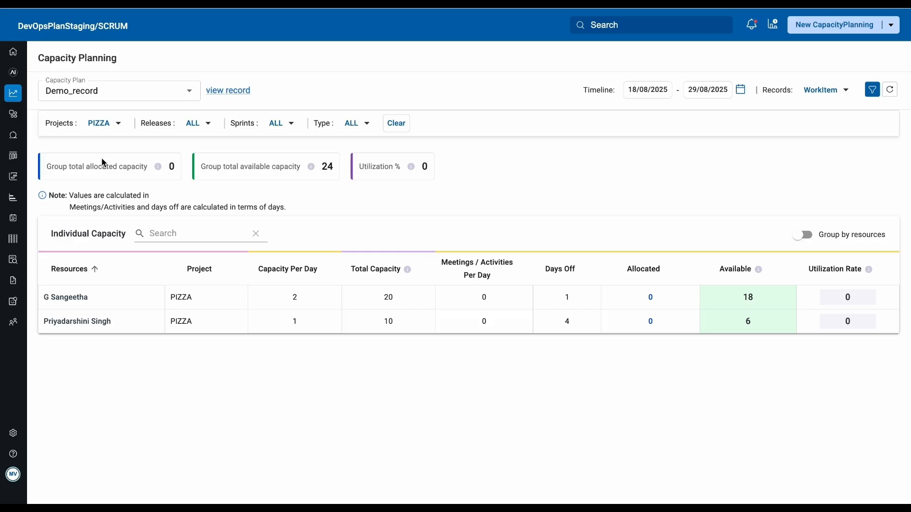
left_click(120, 127)
left_click(108, 208)
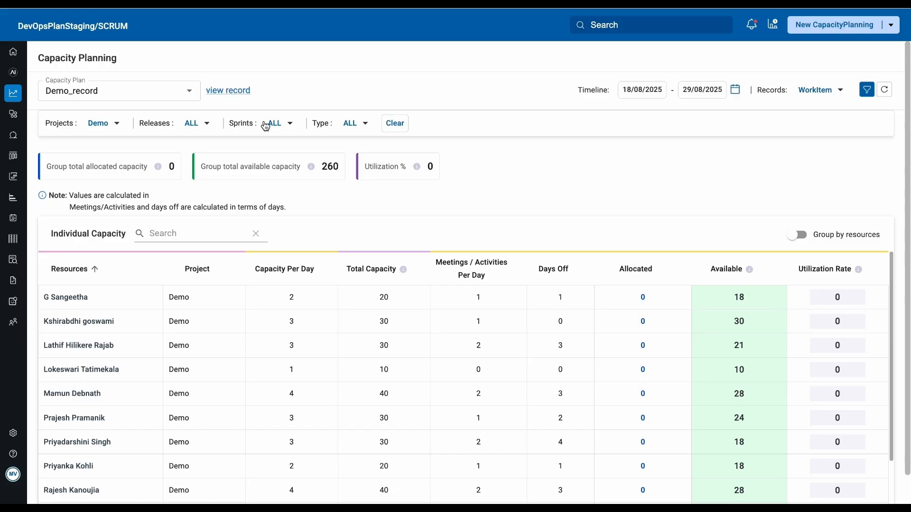
Review the work item type filter options without altering them, and hide the filter bar.
left_click(367, 125)
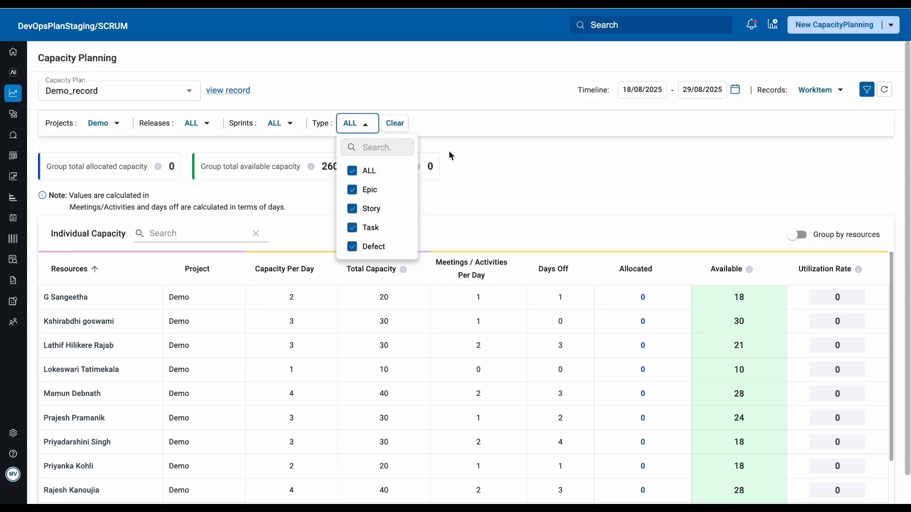
left_click(481, 150)
left_click(866, 97)
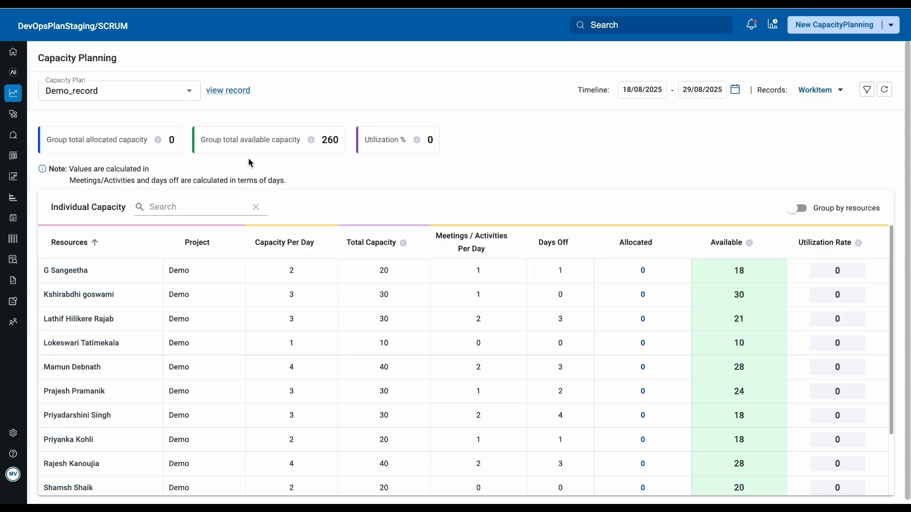
Read the explanations of group total allocated capacity, group total available capacity and utilization %, and examine the individual capacity table.
mouse_move(159, 143)
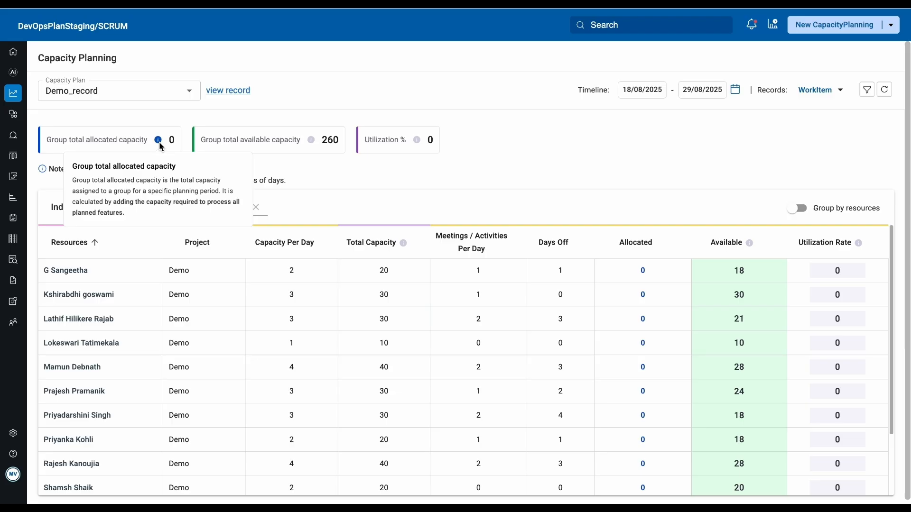
mouse_move(311, 141)
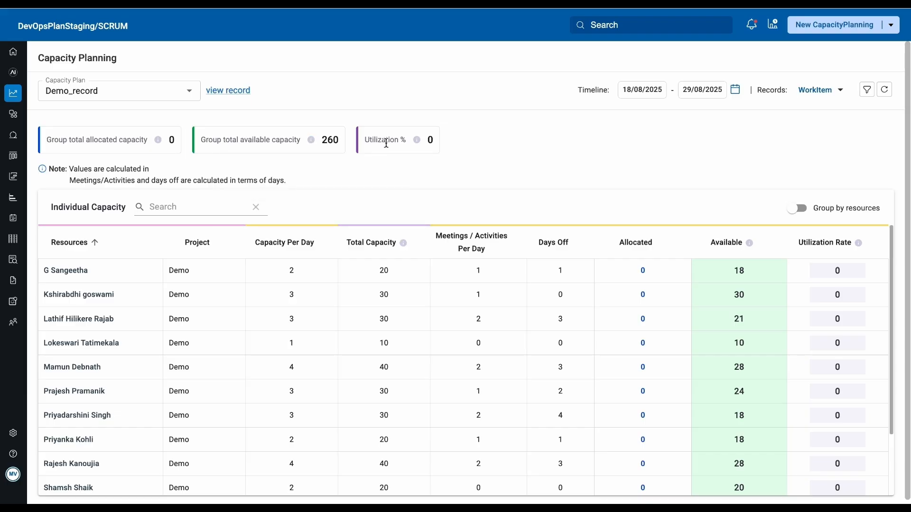
mouse_move(417, 142)
scroll(814, 348, "down", 3)
scroll(814, 348, "up", 3)
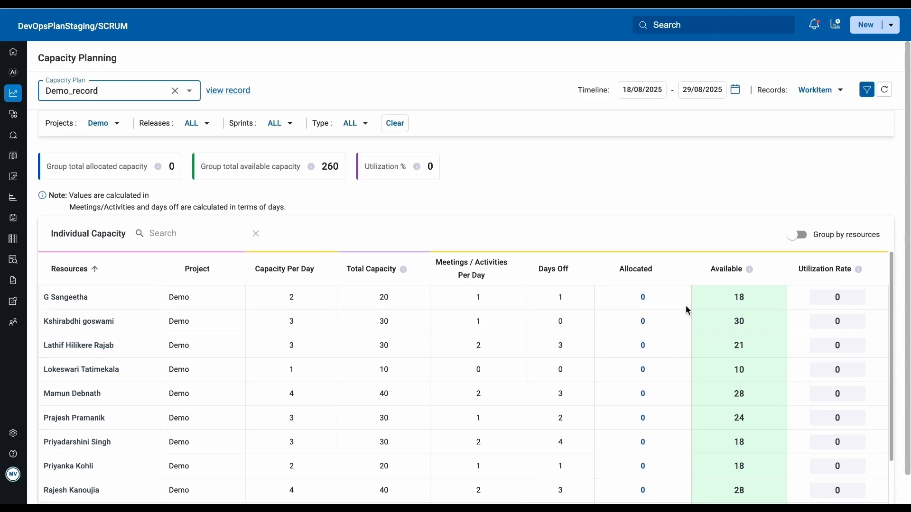
left_click(642, 297)
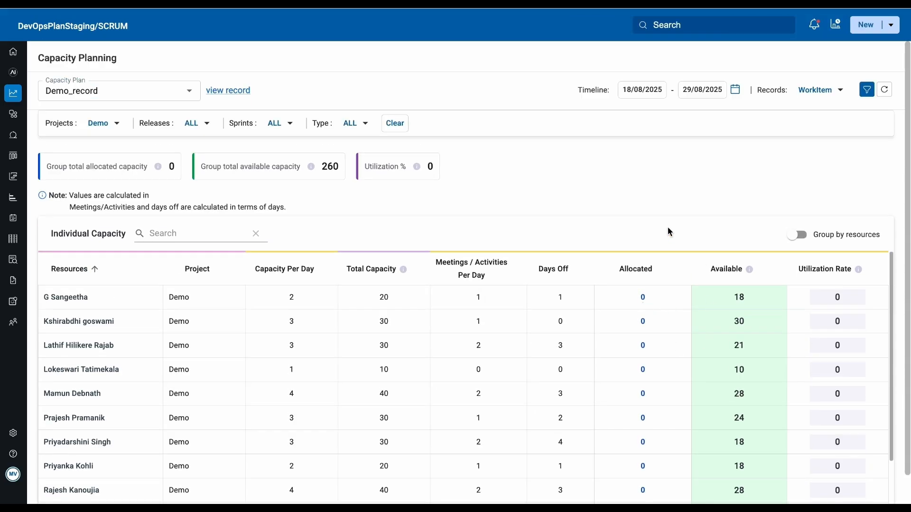